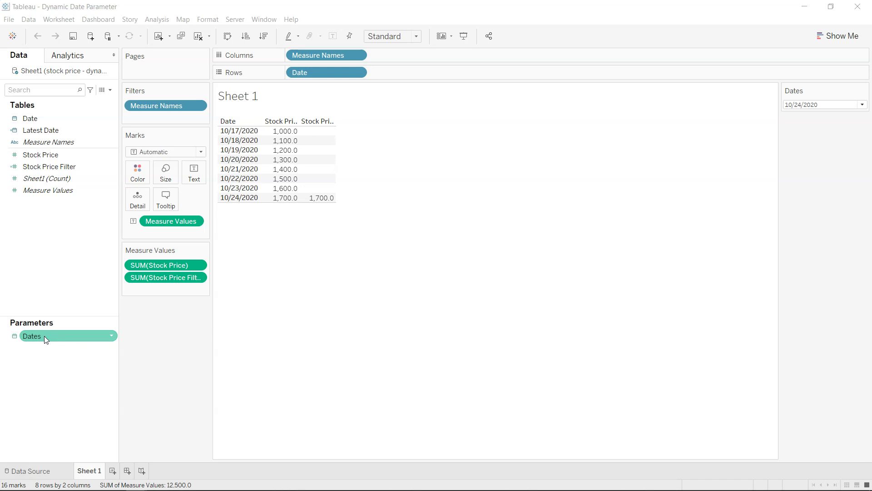
# Switch to Excel, highlight the stock price data in A1:B9, and return to the Tableau worksheet.
pyautogui.hotkey('alt', 'Tab')
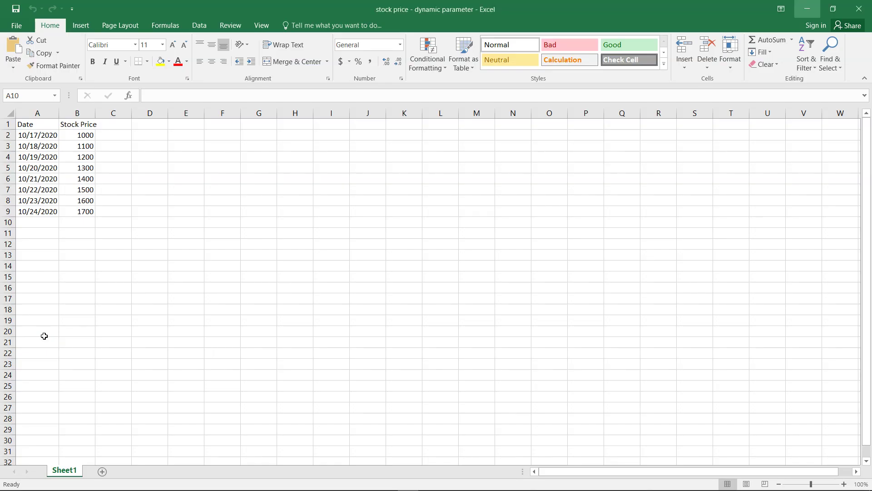
pyautogui.click(47, 124)
pyautogui.moveTo(47, 123); pyautogui.dragTo(84, 208)
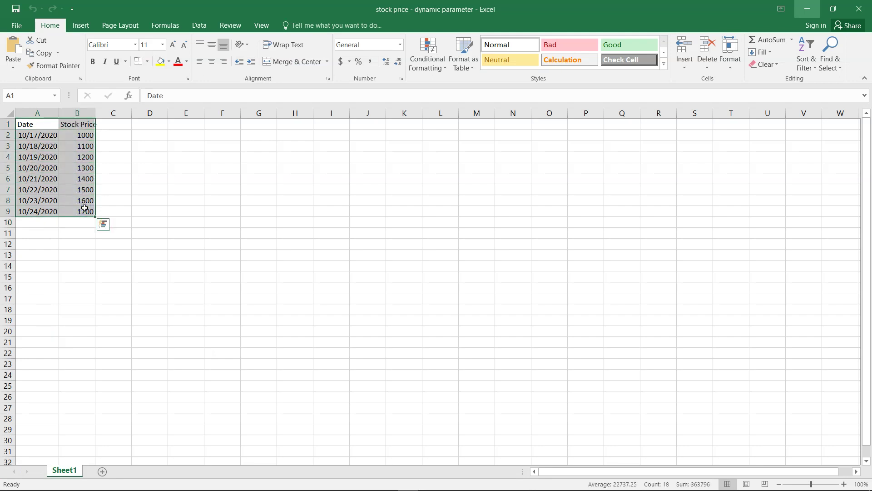
pyautogui.hotkey('alt', 'Tab')
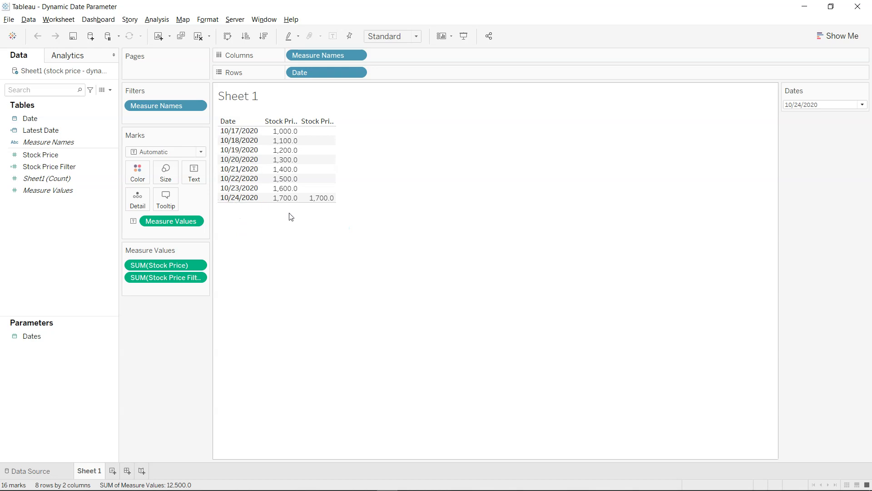
# Examine the workbook's data source, compare it with the Excel sheet, and return to Sheet 1.
pyautogui.moveTo(323, 200)
pyautogui.click(67, 472)
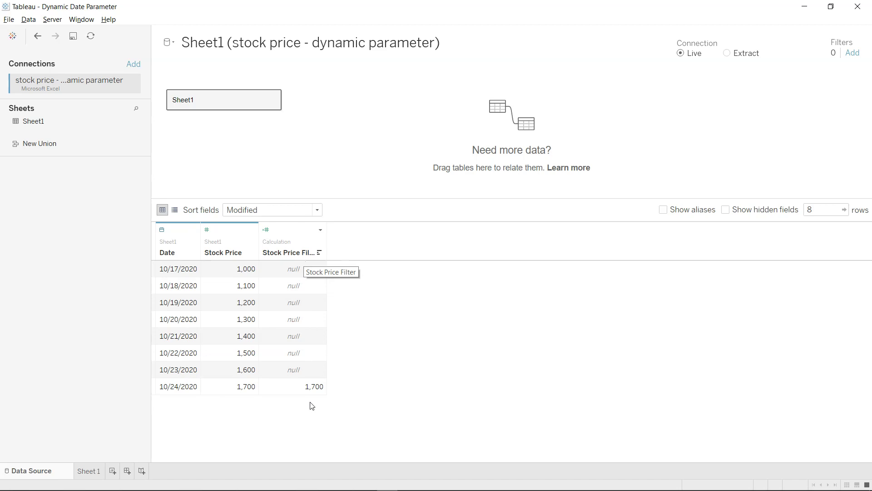
pyautogui.hotkey('alt', 'Tab')
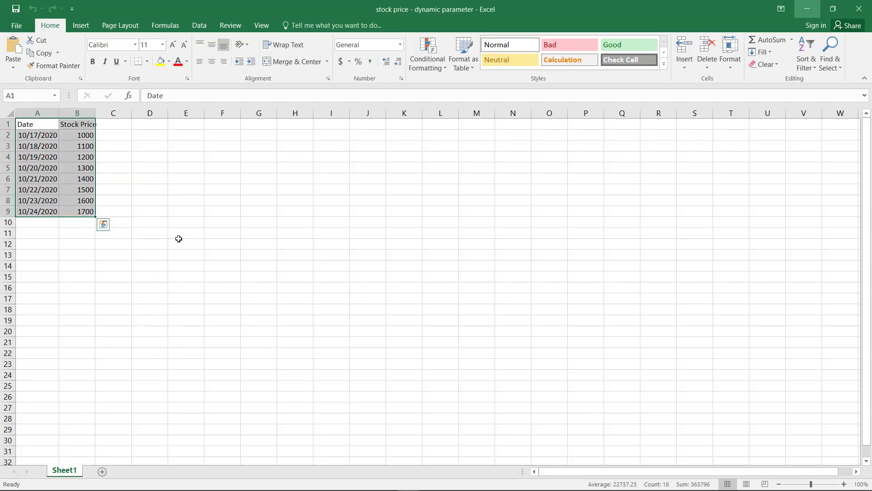
pyautogui.hotkey('alt', 'Tab')
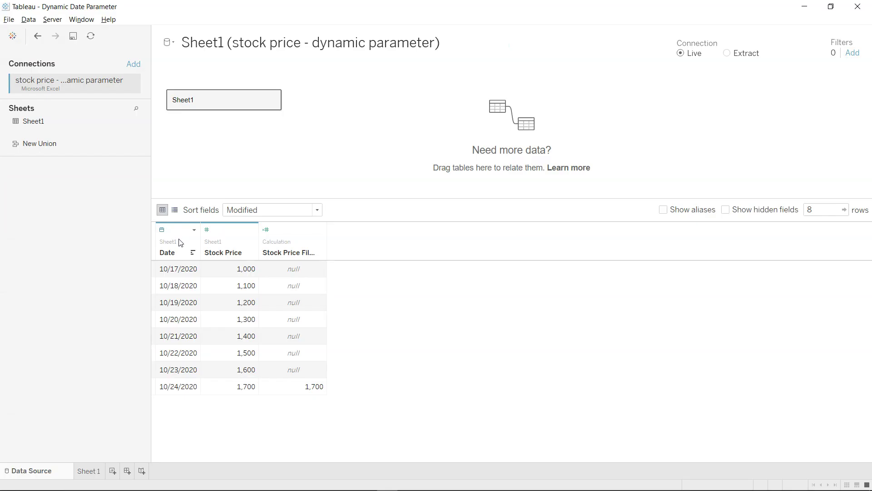
pyautogui.click(89, 471)
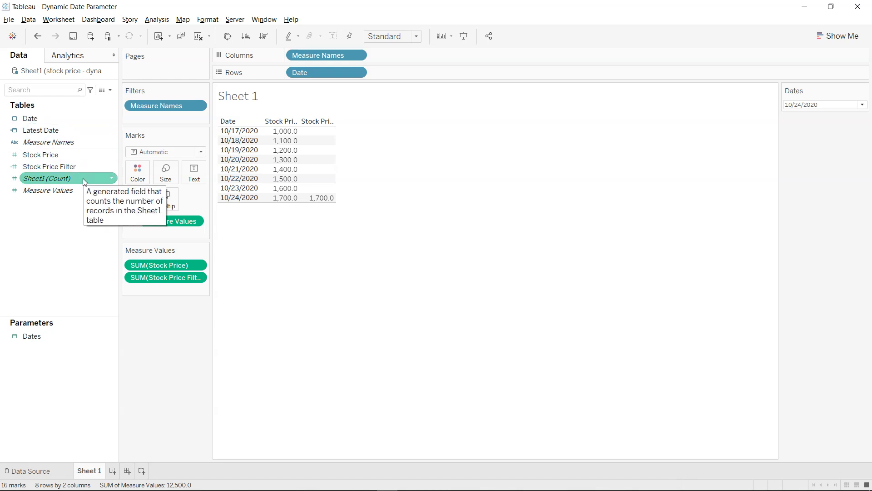
# Switch to Excel and fill the date and stock price from row 9 down into row 10.
pyautogui.press('alt')
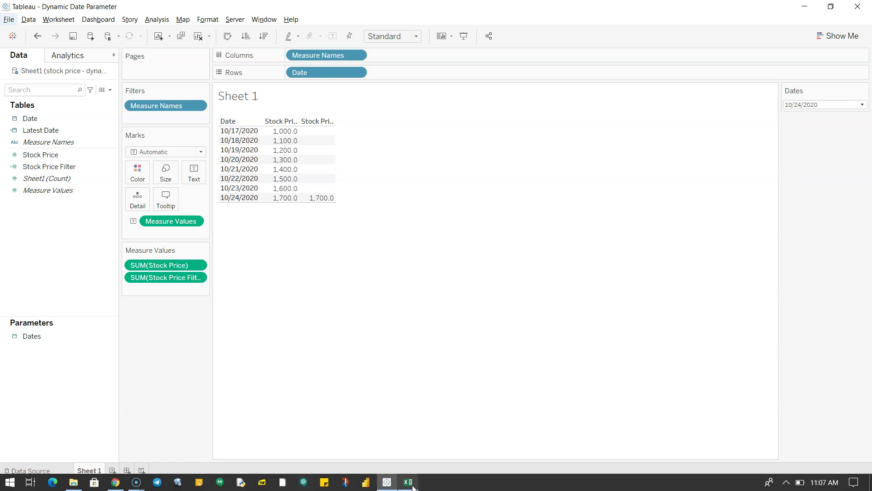
pyautogui.click(408, 482)
pyautogui.click(36, 212)
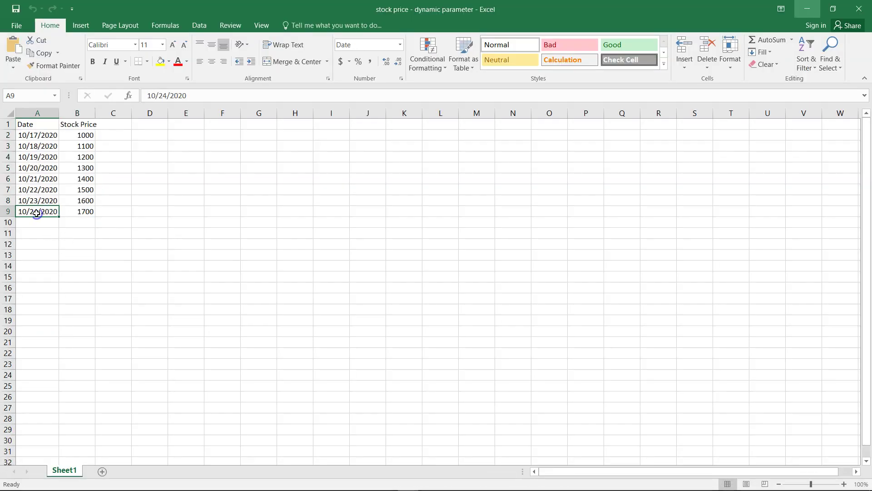
pyautogui.moveTo(36, 213); pyautogui.dragTo(36, 218)
pyautogui.hotkey('shift', 'Right')
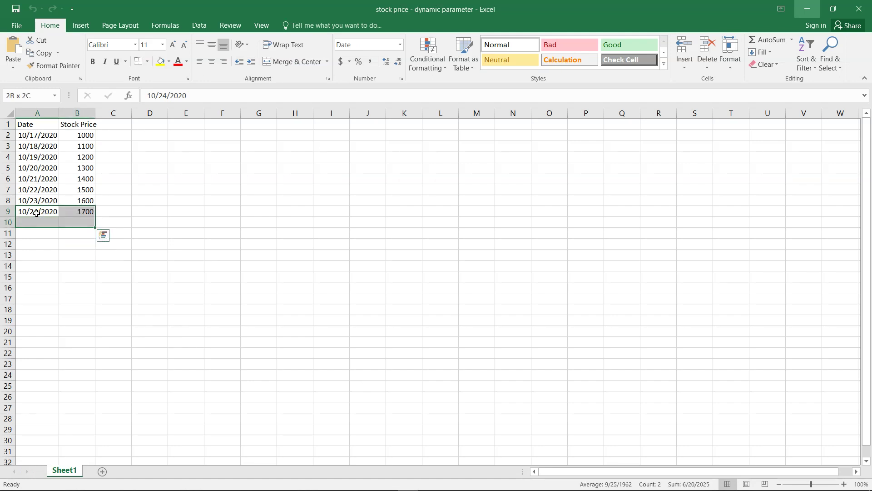
pyautogui.hotkey('ctrl', 'd')
# Change the date in A10 to 10/25/2020.
pyautogui.press('F2')
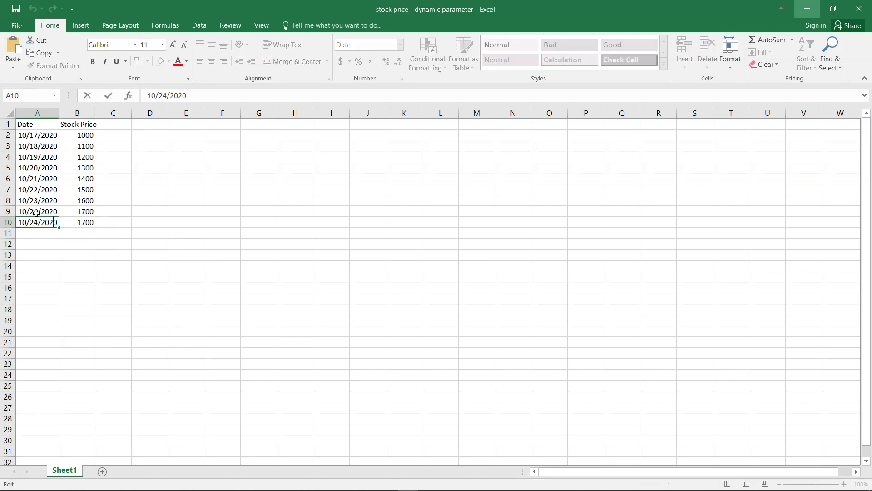
pyautogui.press('BackSpace')
pyautogui.write('5')
pyautogui.press('Return')
# Set the stock price in B10 to 1800.
pyautogui.press('Right')
pyautogui.press('Up')
pyautogui.write('1800')
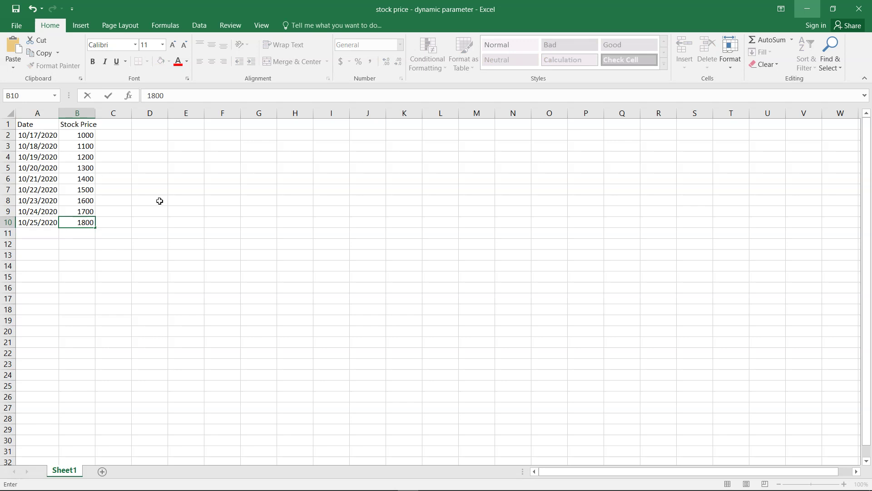
pyautogui.press('Return')
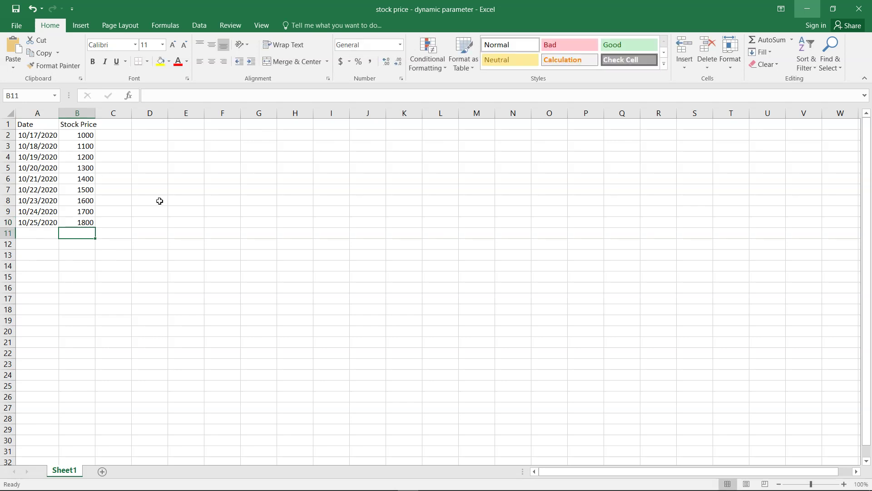
pyautogui.moveTo(41, 223); pyautogui.dragTo(68, 224)
pyautogui.click(73, 222)
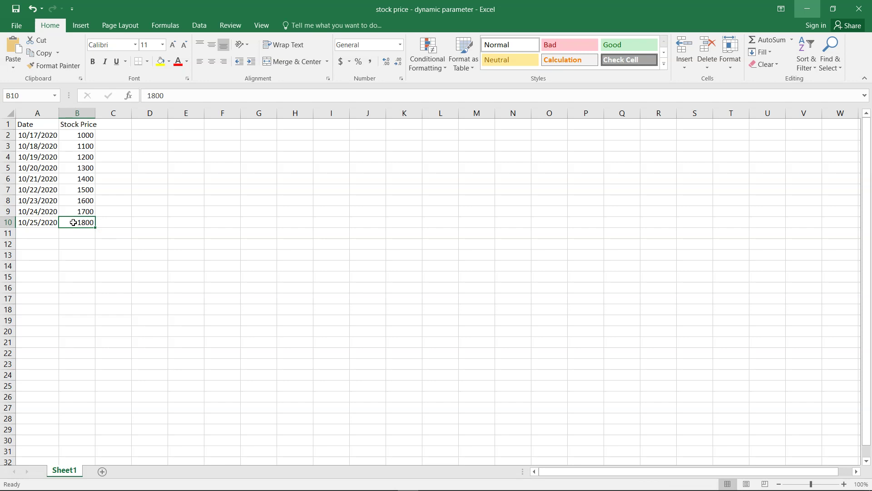
# Switch to Tableau and close the workbook, saving its changes.
pyautogui.hotkey('alt', 'Tab')
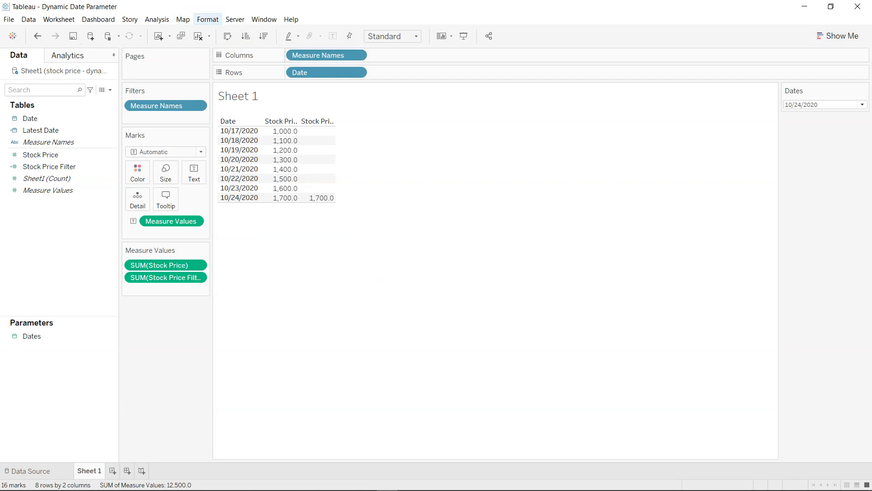
pyautogui.click(858, 7)
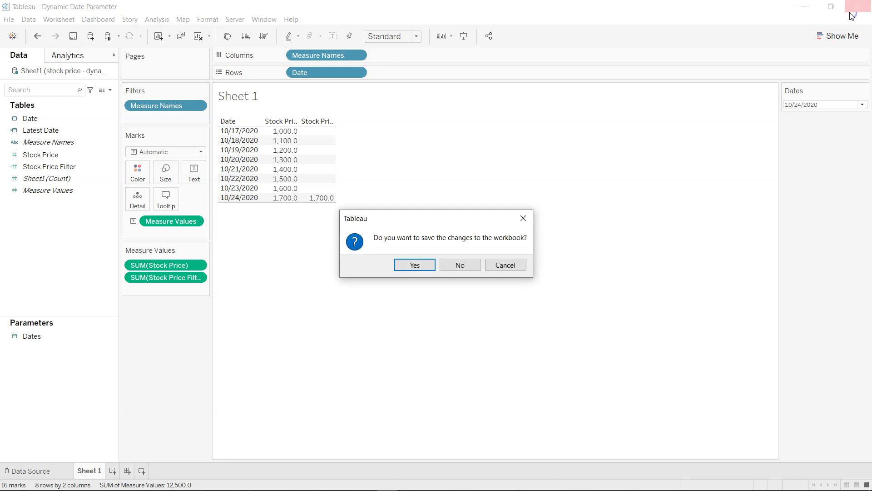
pyautogui.click(415, 265)
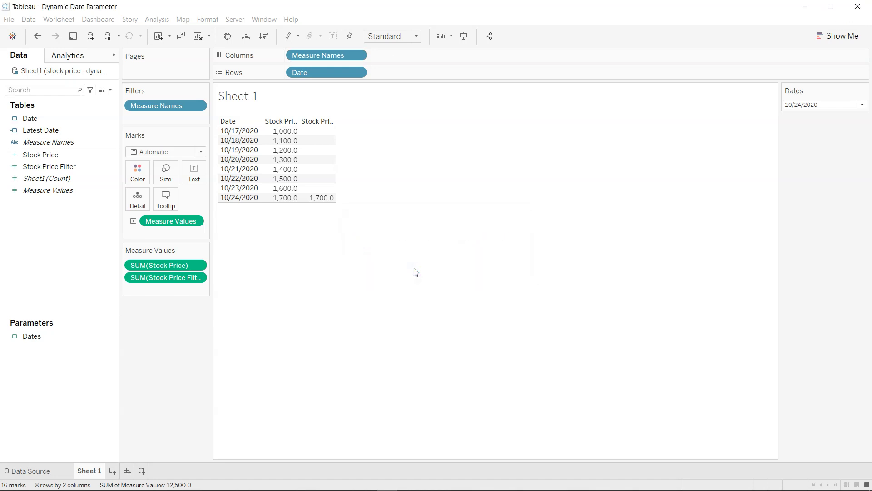
# Reopen the Dynamic Date Parameter workbook from File Explorer and check the Stock Price Filter value for the newest date.
pyautogui.click(73, 481)
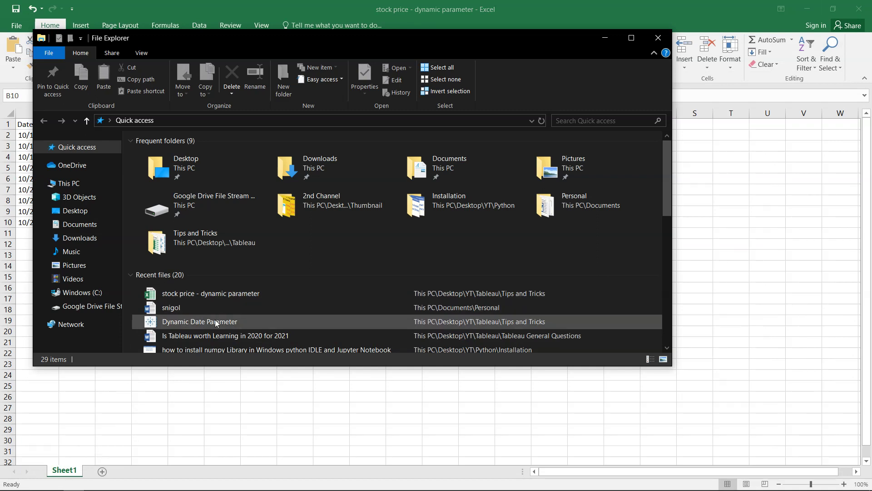
pyautogui.click(215, 322)
pyautogui.doubleClick(216, 323)
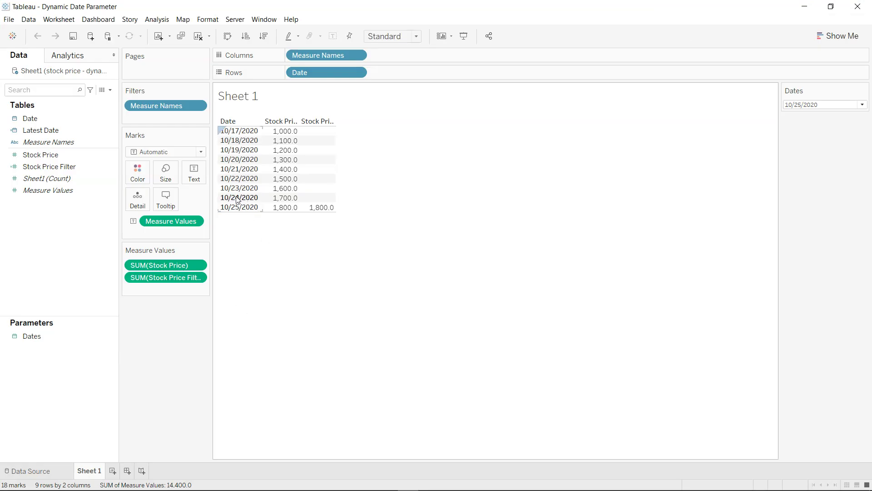
pyautogui.moveTo(314, 210)
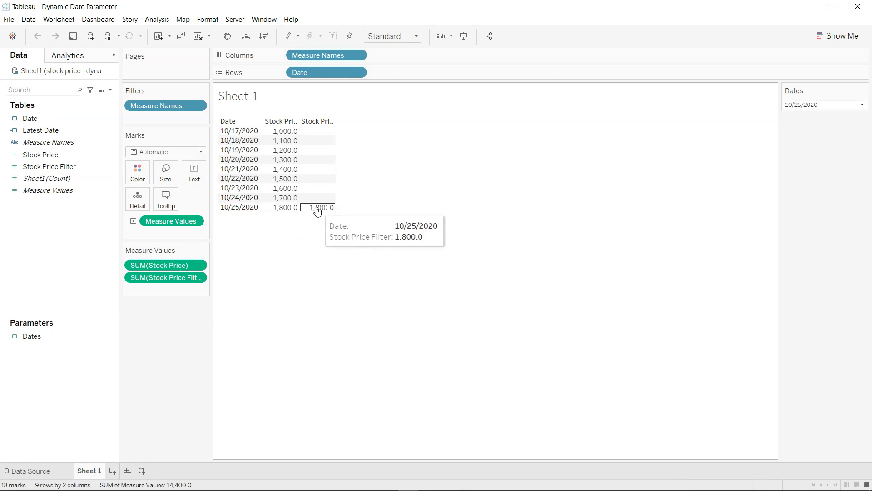
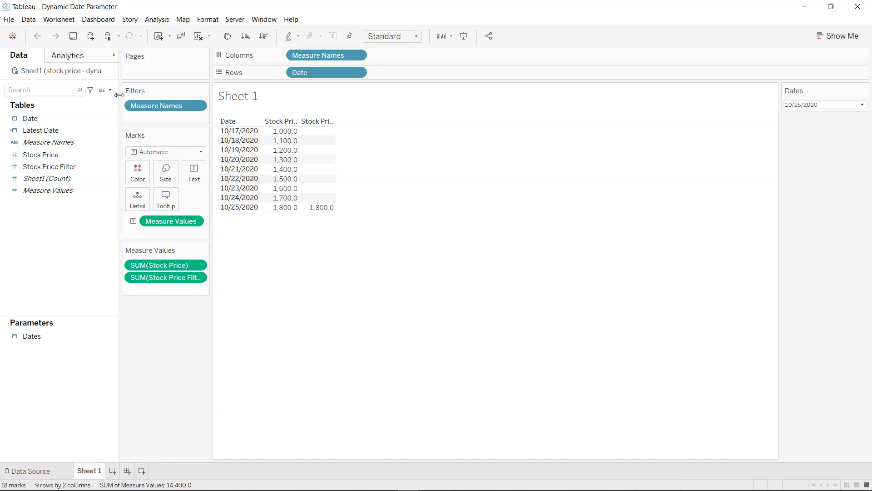
# Start a new parameter named Date2 with the Date data type.
pyautogui.click(110, 90)
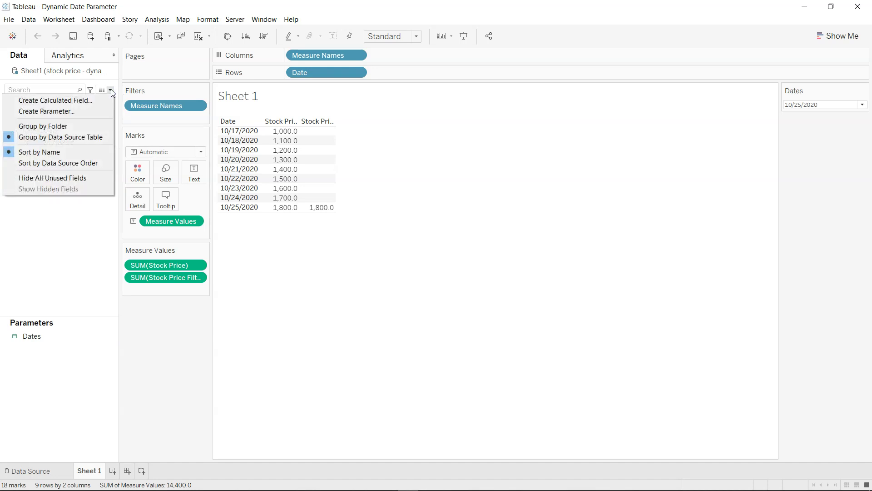
pyautogui.click(97, 110)
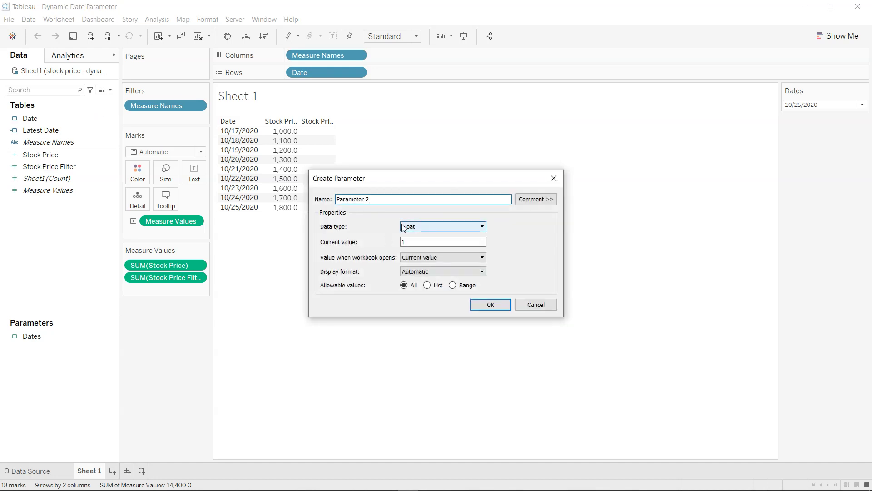
pyautogui.hotkey('ctrl', 'a')
pyautogui.write('Date')
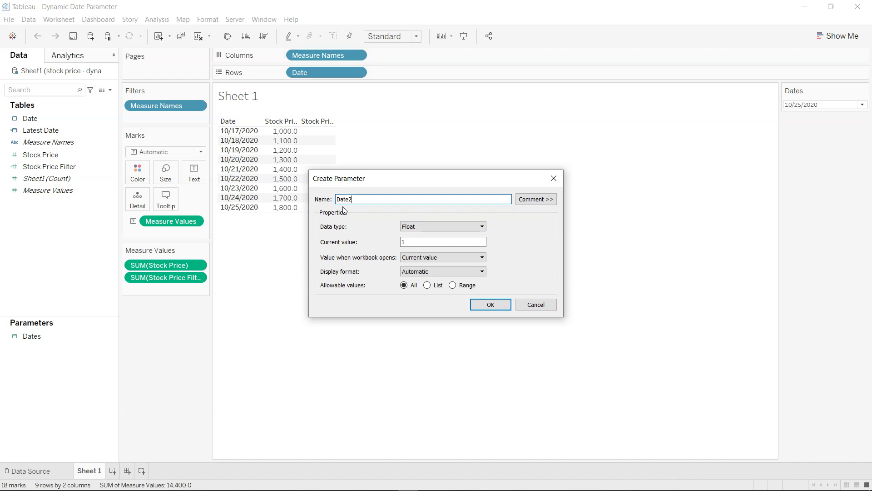
pyautogui.click(438, 226)
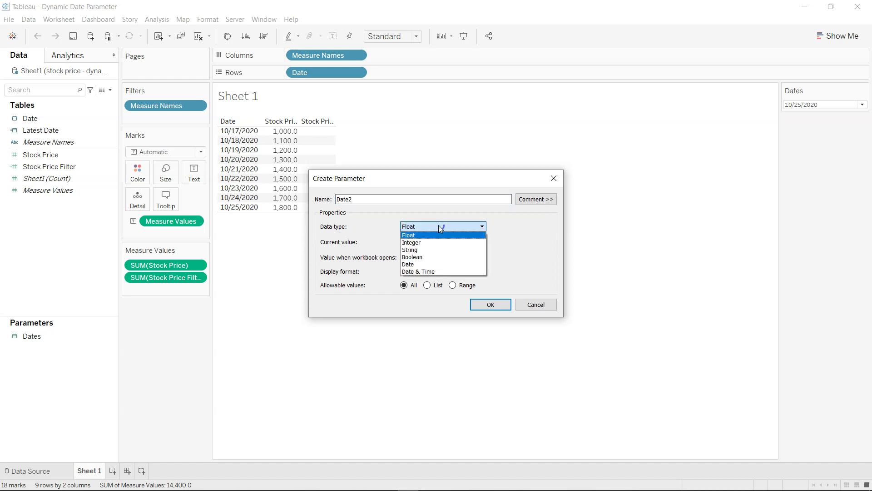
pyautogui.click(439, 258)
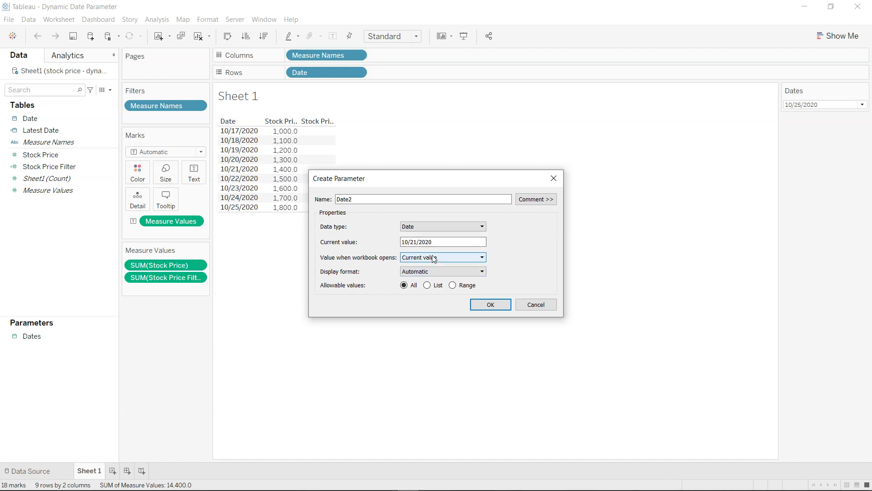
# Review the parameter's options for its value when the workbook opens, keep Current value, and view the current value's calendar.
pyautogui.click(434, 257)
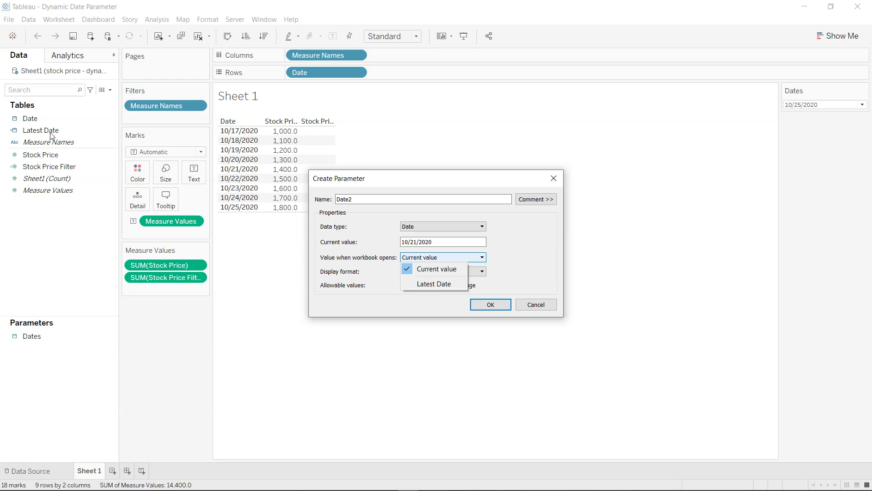
pyautogui.click(440, 269)
pyautogui.click(450, 242)
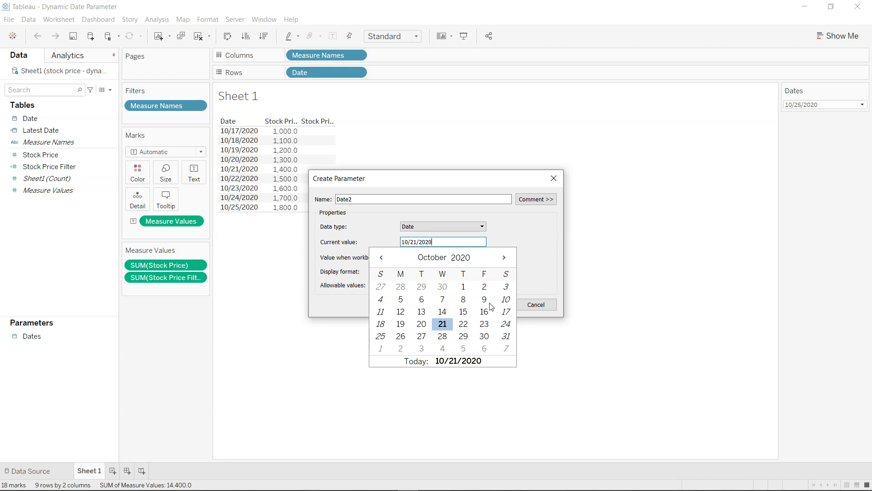
pyautogui.click(527, 271)
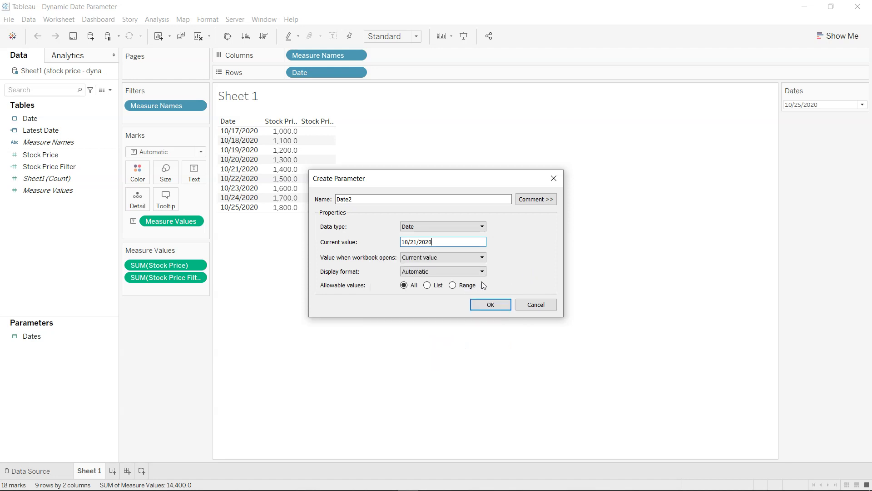
# Restrict the parameter to a list of values loaded from the Date field when the workbook opens, and create it.
pyautogui.click(428, 286)
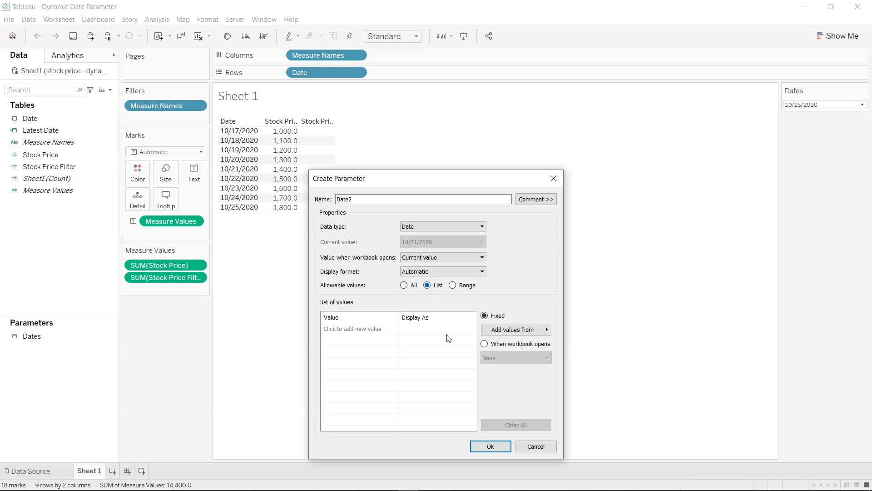
pyautogui.click(538, 333)
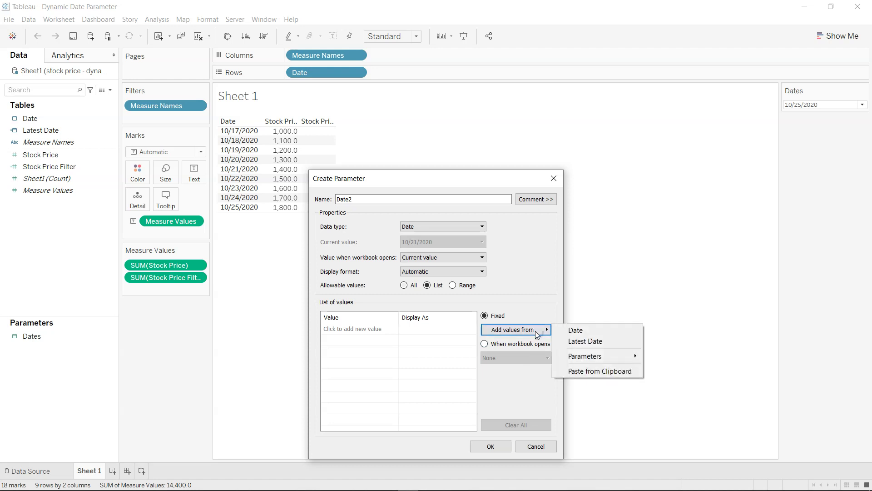
pyautogui.click(504, 345)
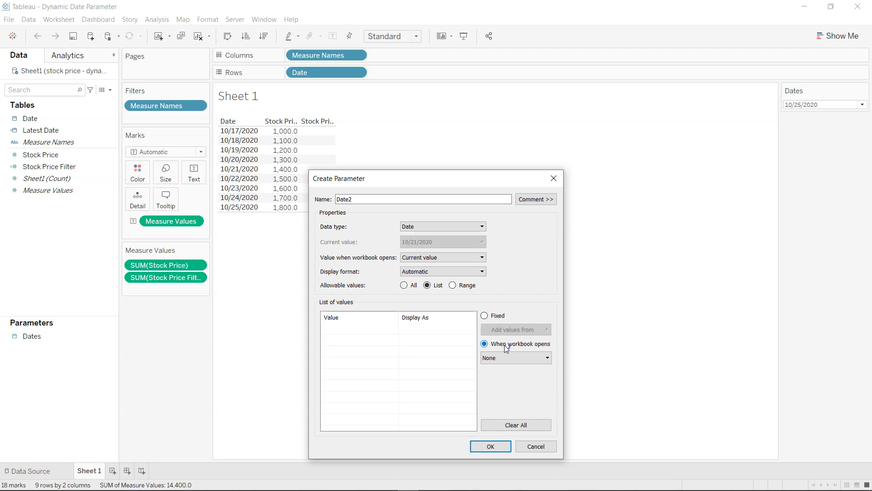
pyautogui.click(533, 359)
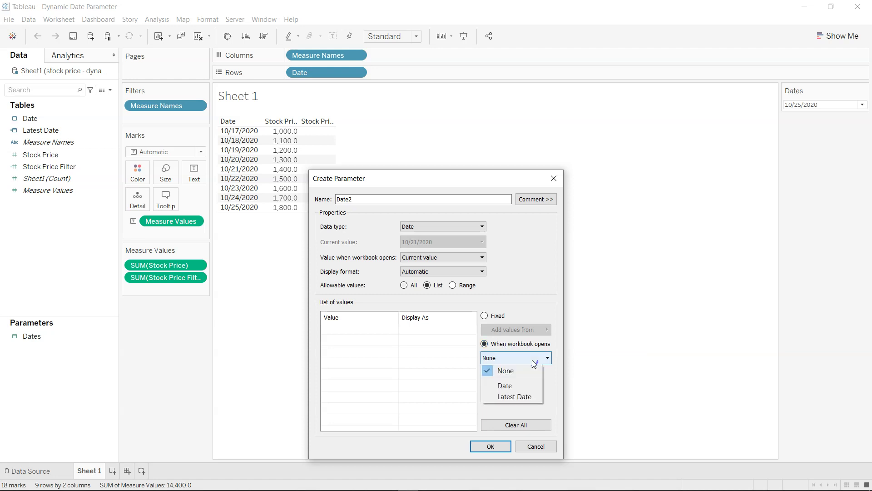
pyautogui.click(527, 387)
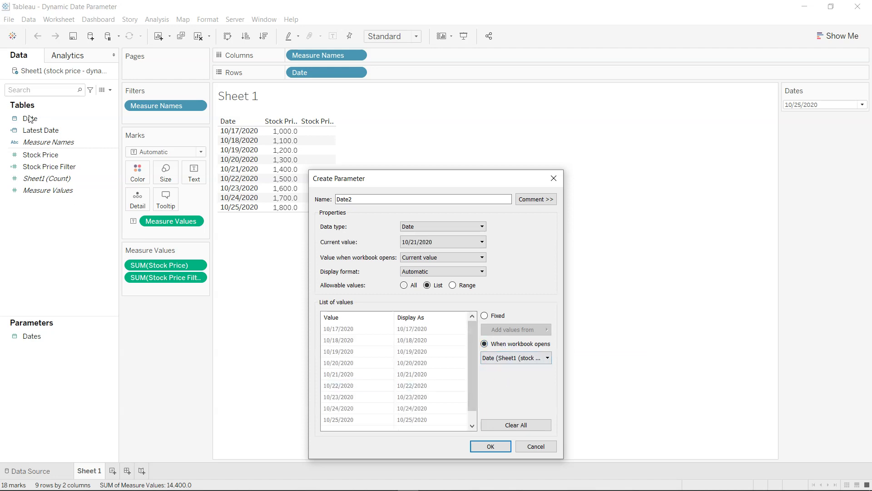
pyautogui.click(488, 446)
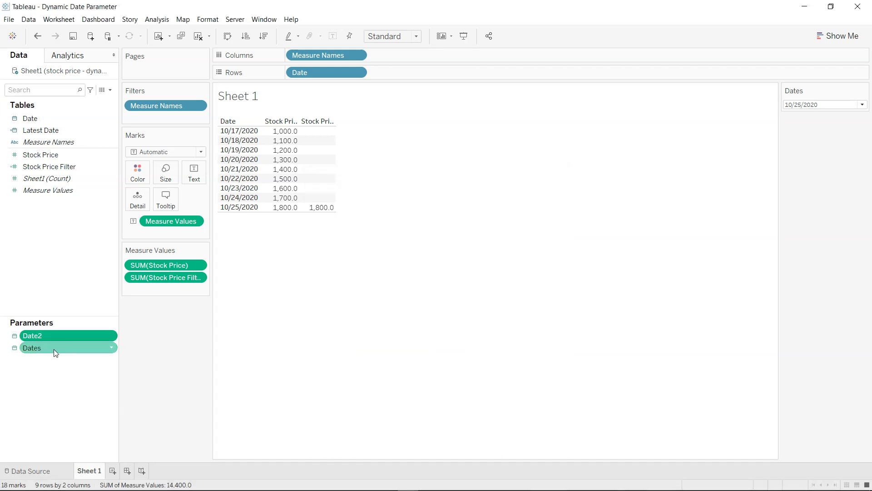
# Open the Dates parameter for editing, review its workbook-open value and list source, and close it.
pyautogui.click(113, 347)
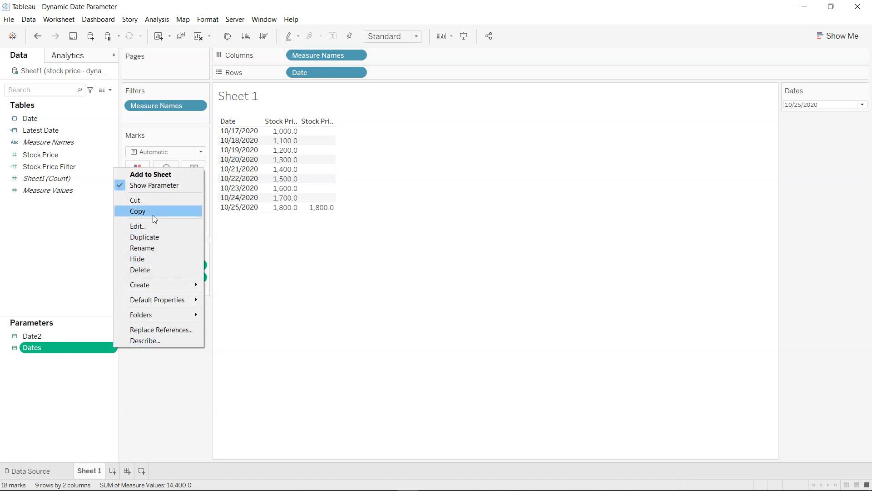
pyautogui.click(166, 230)
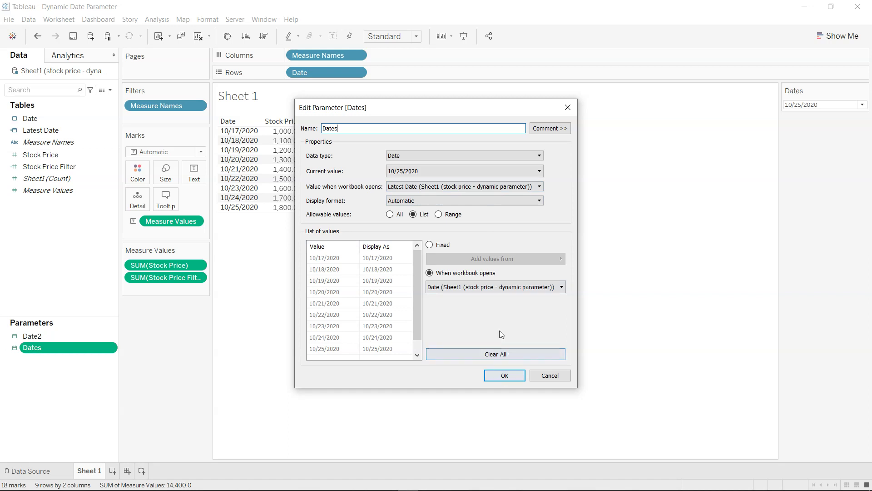
pyautogui.click(513, 379)
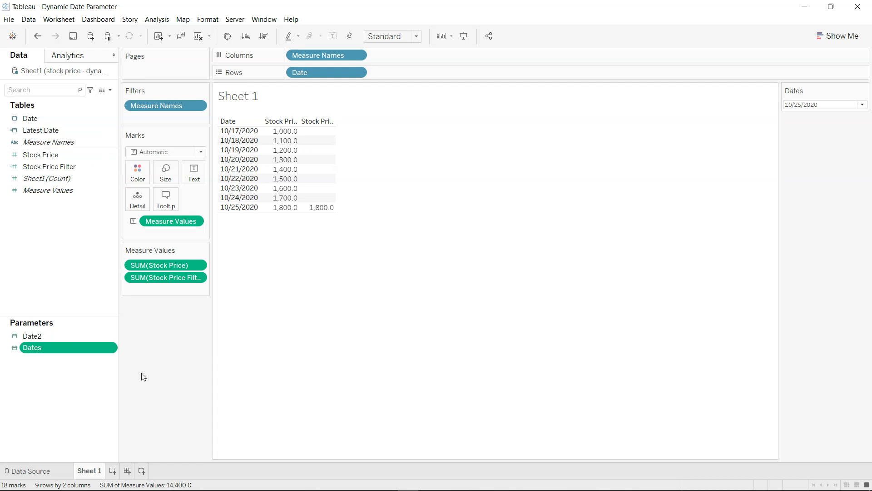
pyautogui.moveTo(320, 213)
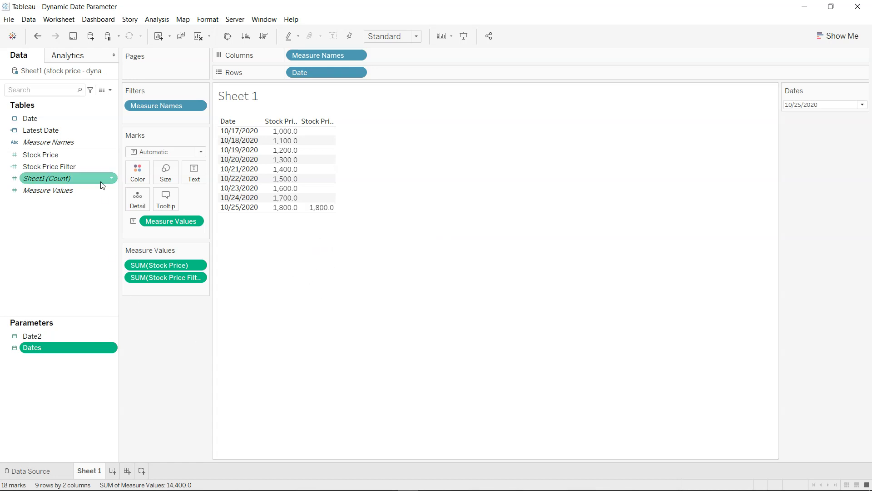
# Open the Latest Date calculated field, examine the FIXED and MAX parts of its formula, and close the editor.
pyautogui.rightClick(112, 132)
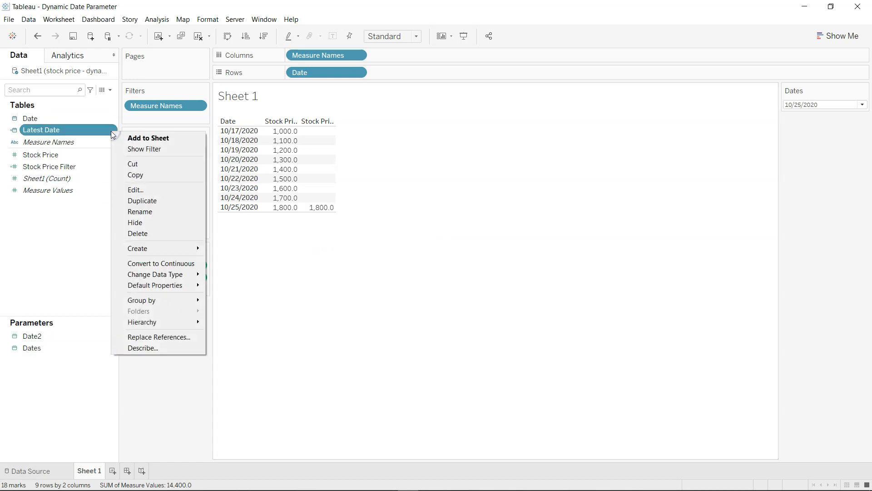
pyautogui.click(148, 188)
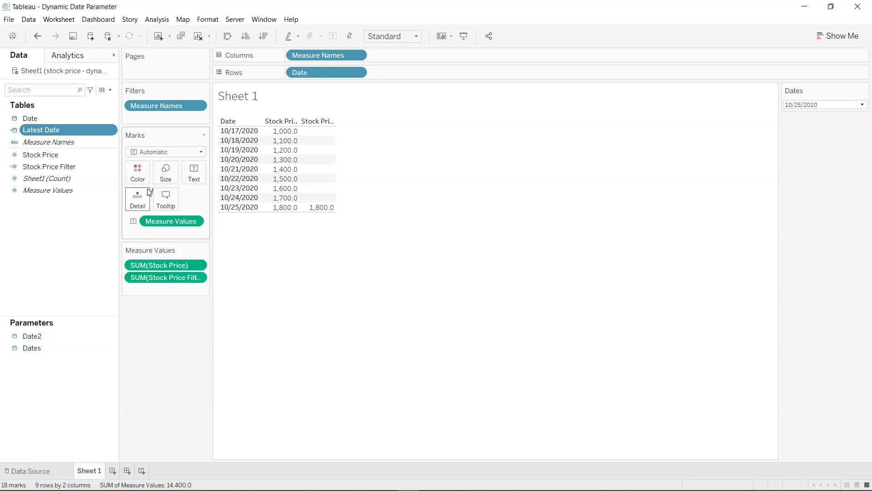
pyautogui.moveTo(292, 187); pyautogui.dragTo(184, 186)
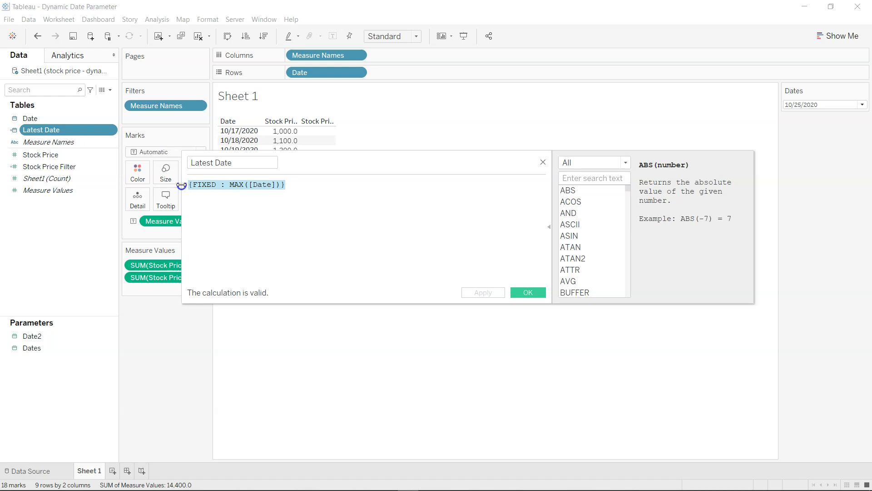
pyautogui.click(221, 202)
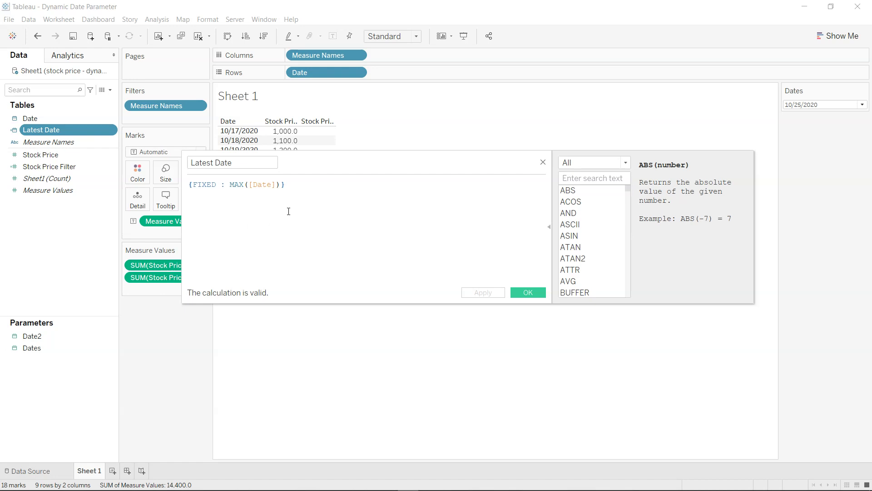
pyautogui.click(240, 185)
pyautogui.moveTo(188, 185); pyautogui.dragTo(304, 189)
pyautogui.click(304, 189)
pyautogui.click(240, 184)
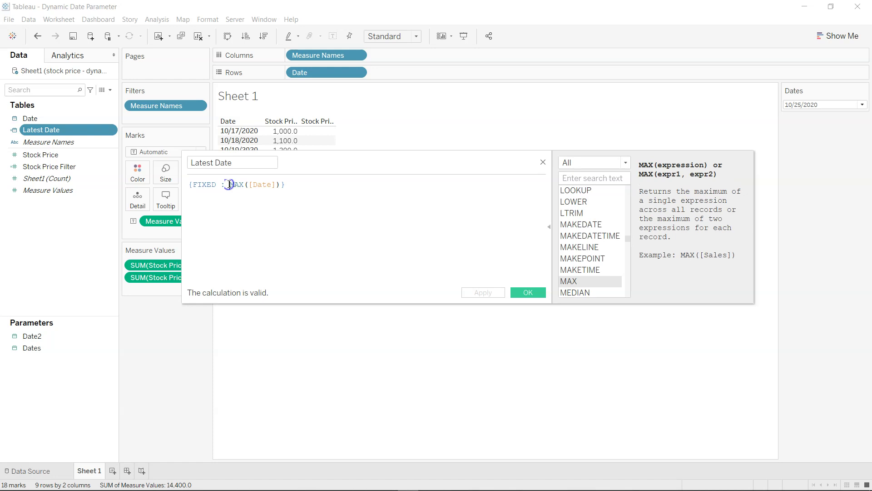
pyautogui.doubleClick(200, 185)
pyautogui.click(196, 186)
pyautogui.click(229, 186)
pyautogui.click(271, 187)
pyautogui.click(544, 293)
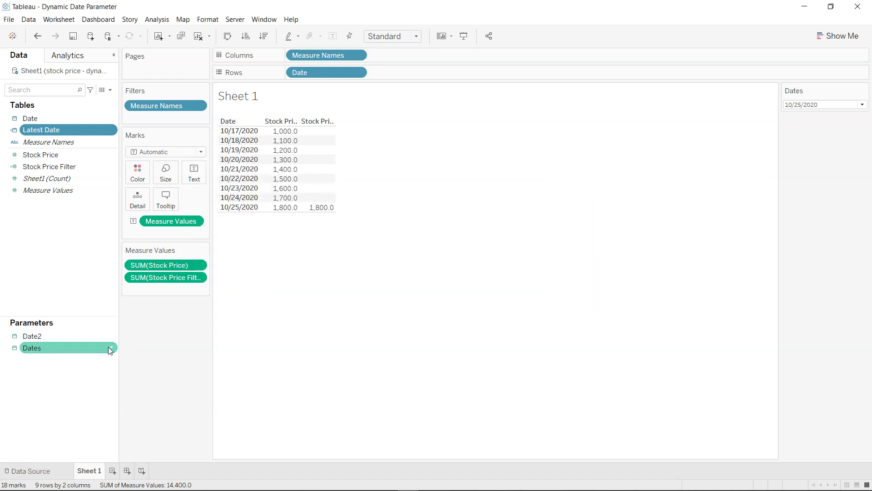
# Reopen the Dates parameter's settings, check which field supplies its value when the workbook opens, and close them.
pyautogui.rightClick(110, 349)
pyautogui.click(165, 227)
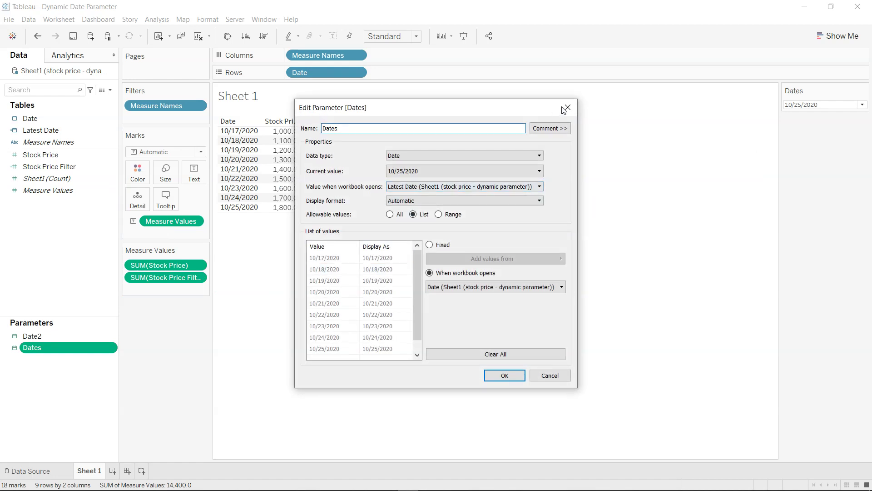
pyautogui.click(568, 104)
# Set the Date2 parameter's value when the workbook opens to Latest Date.
pyautogui.click(107, 336)
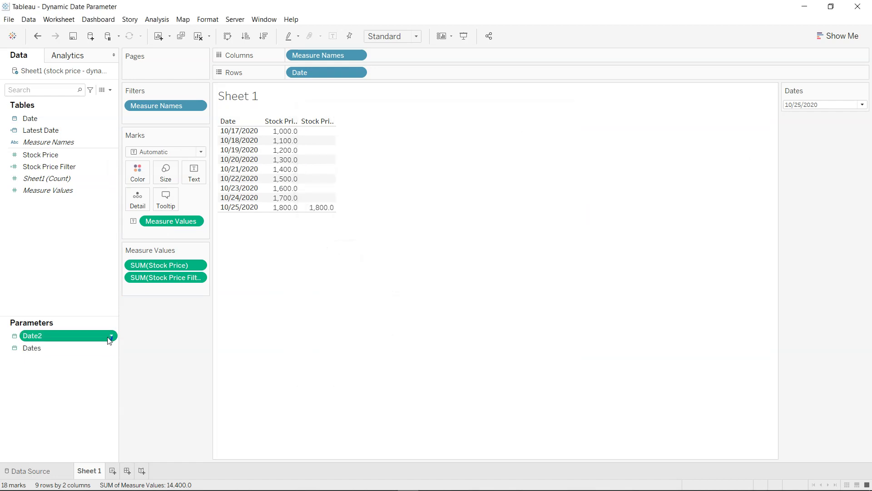
pyautogui.click(110, 337)
pyautogui.click(187, 219)
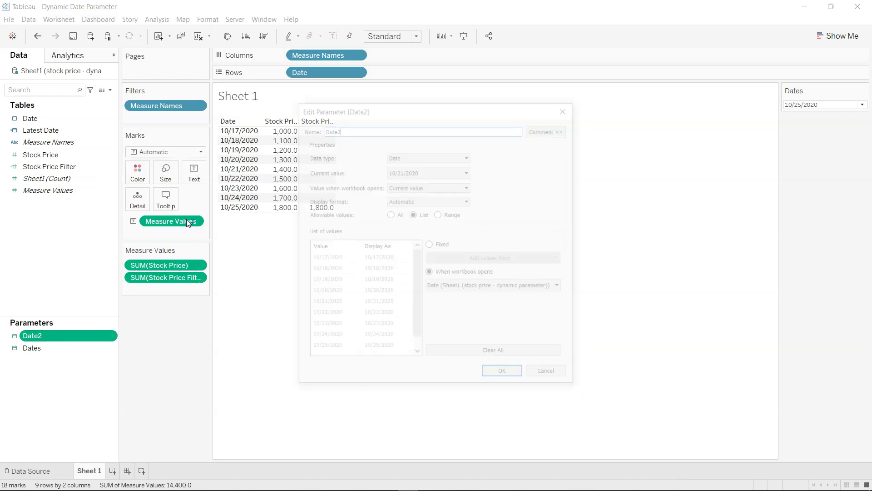
pyautogui.click(411, 186)
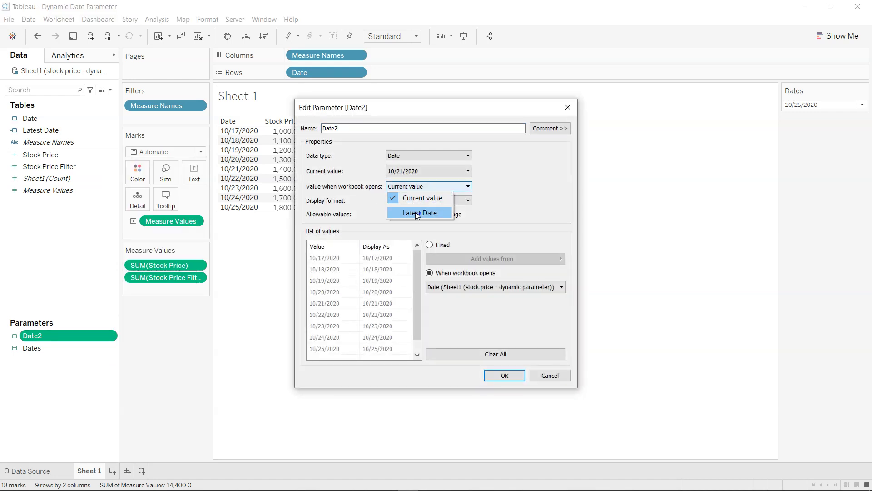
pyautogui.click(417, 214)
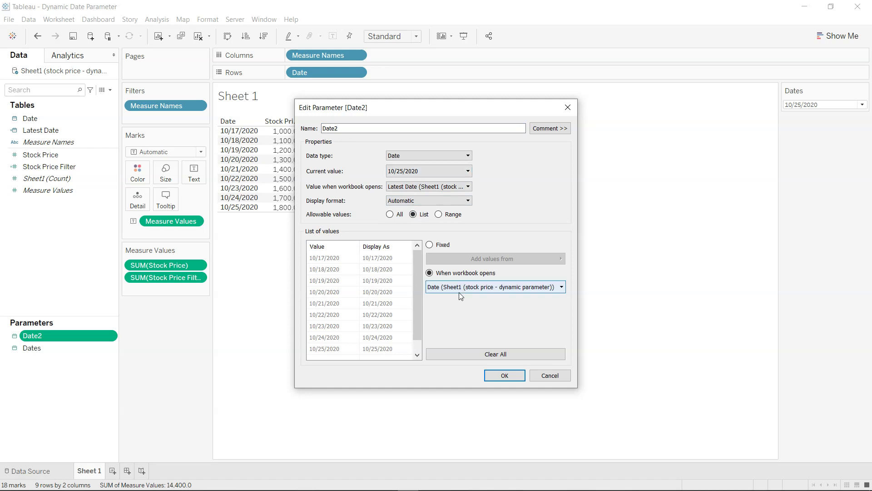
pyautogui.click(501, 375)
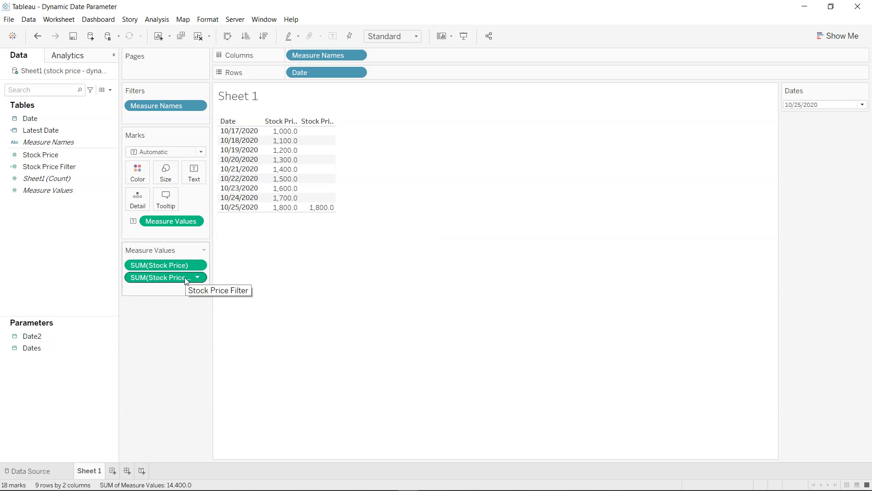
# Open the Stock Price Filter calculation and examine how its condition compares the Date field with the Dates parameter.
pyautogui.rightClick(113, 167)
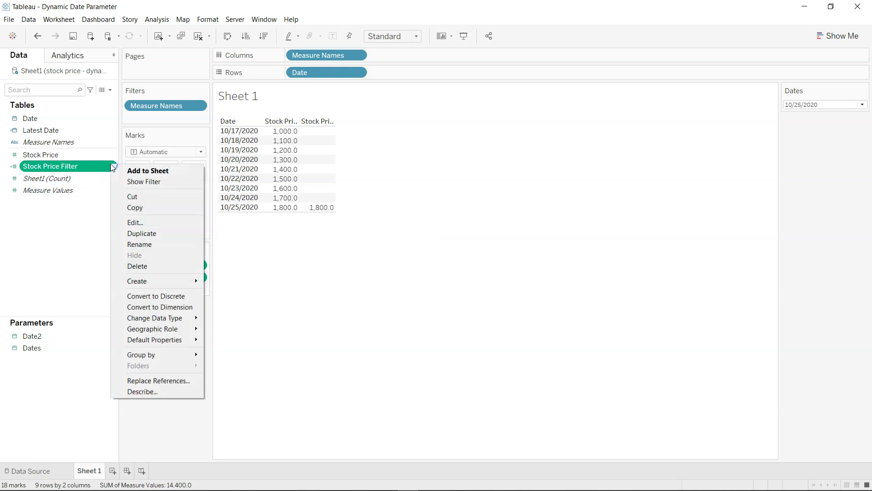
pyautogui.click(143, 223)
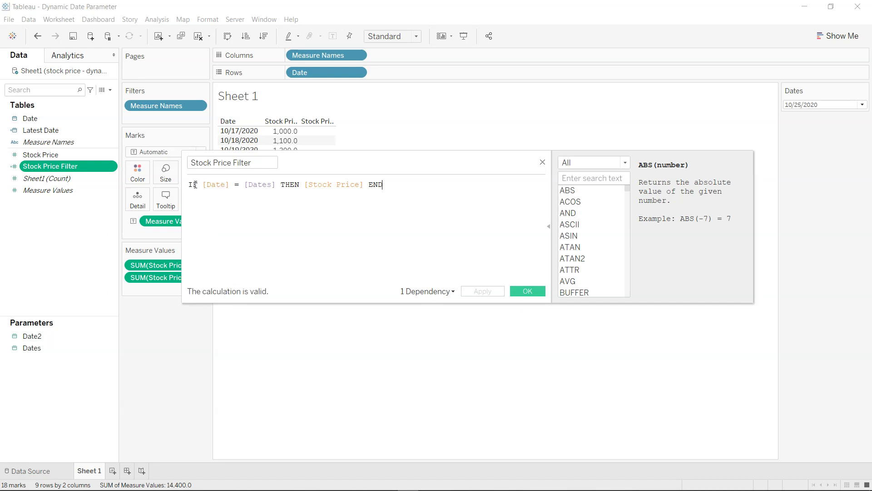
pyautogui.moveTo(188, 184); pyautogui.dragTo(231, 187)
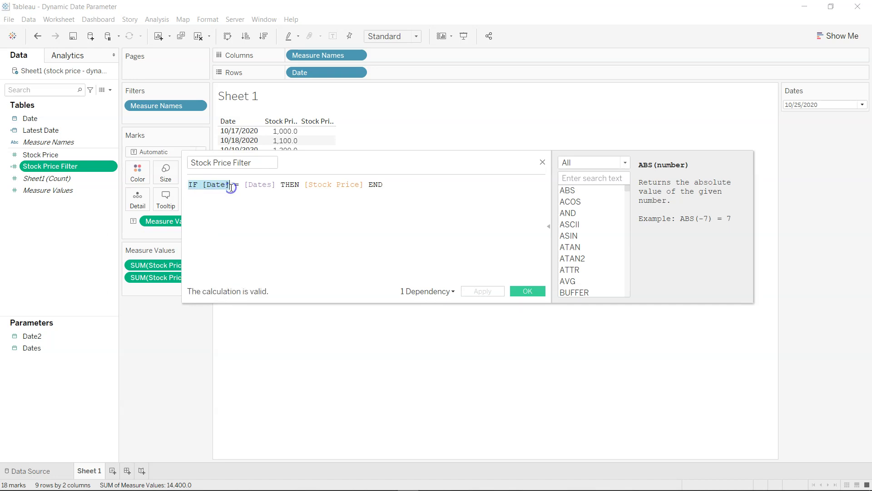
pyautogui.click(241, 185)
pyautogui.hotkey('shift', 'End')
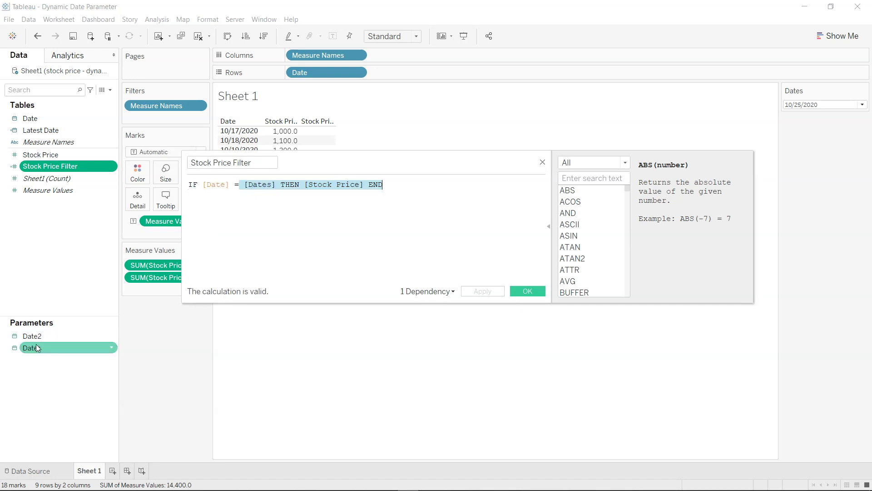
pyautogui.click(275, 186)
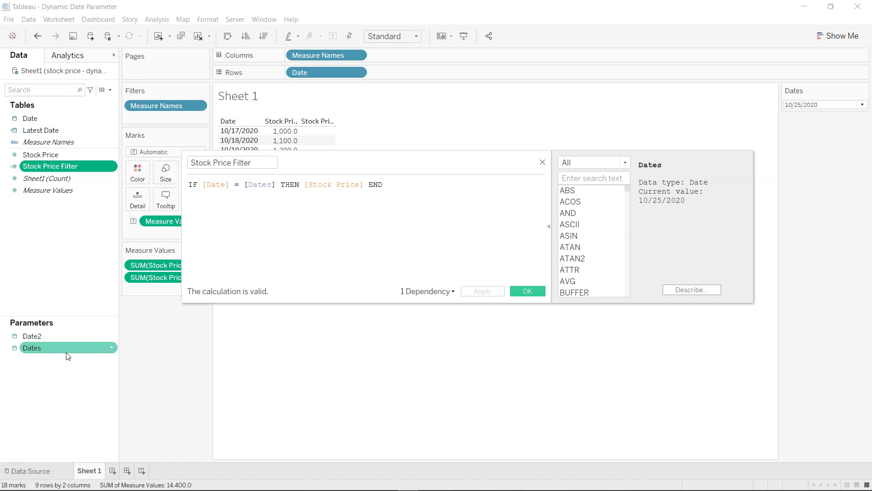
# Examine the formula's Stock Price result, move the editor clear of the table to check the 10/25/2020 row, and close the editor.
pyautogui.moveTo(244, 184); pyautogui.dragTo(354, 185)
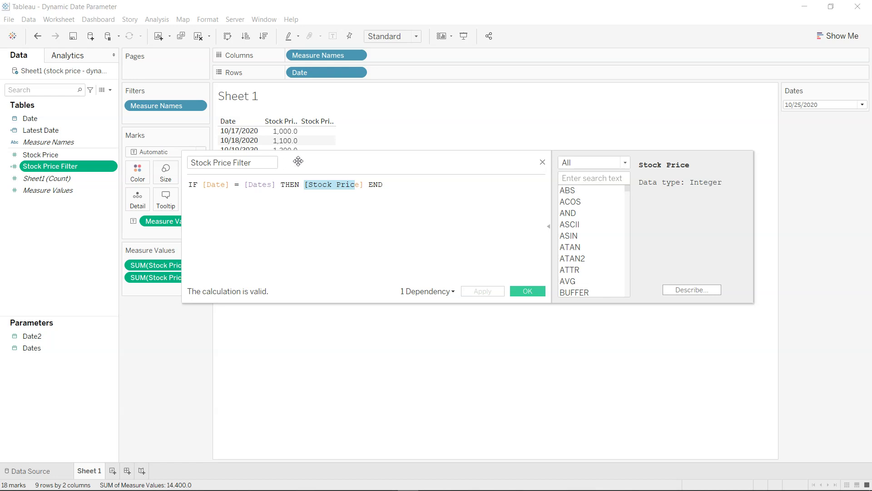
pyautogui.moveTo(298, 161); pyautogui.dragTo(301, 268)
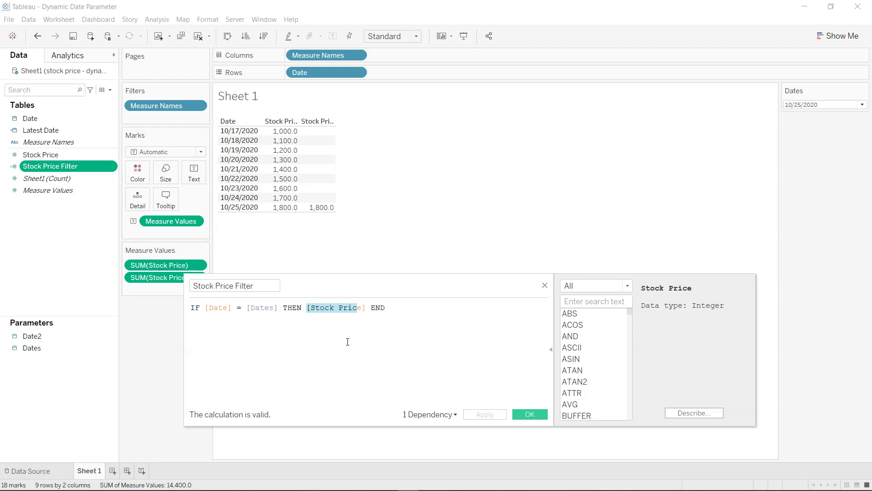
pyautogui.moveTo(321, 209)
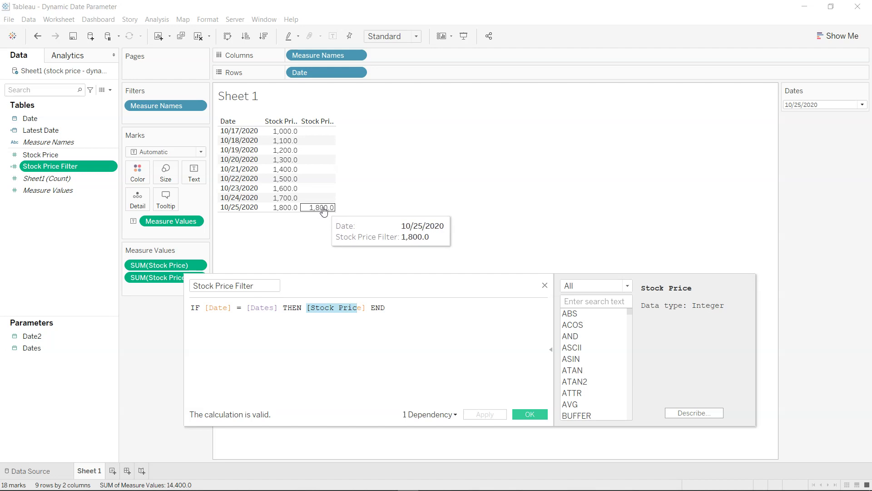
pyautogui.click(545, 288)
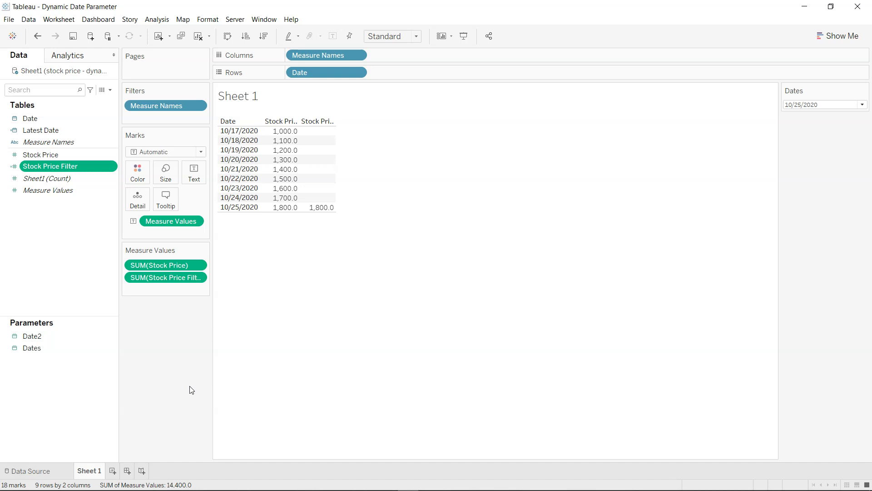
pyautogui.moveTo(298, 145)
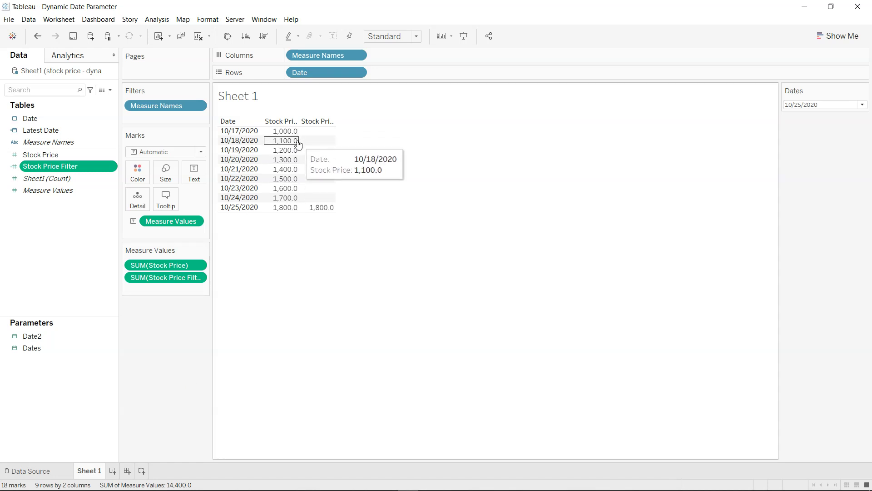